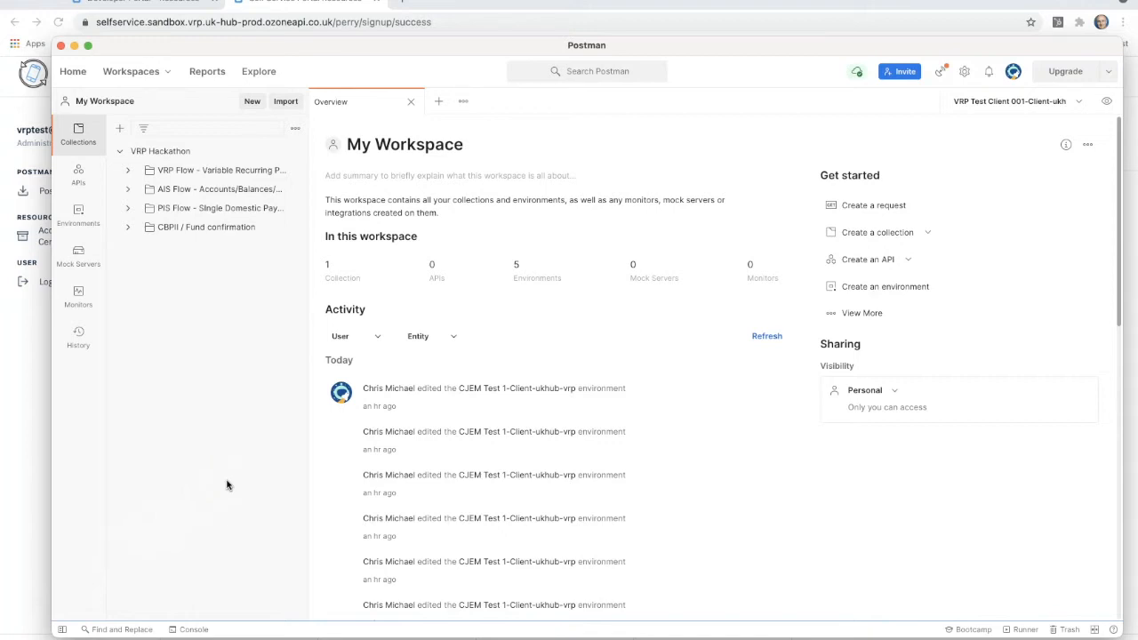
Send the Step 1 Client Credentials Grant (accounts scope) request from the AIS Flow folder
left_click(221, 454)
left_click(128, 189)
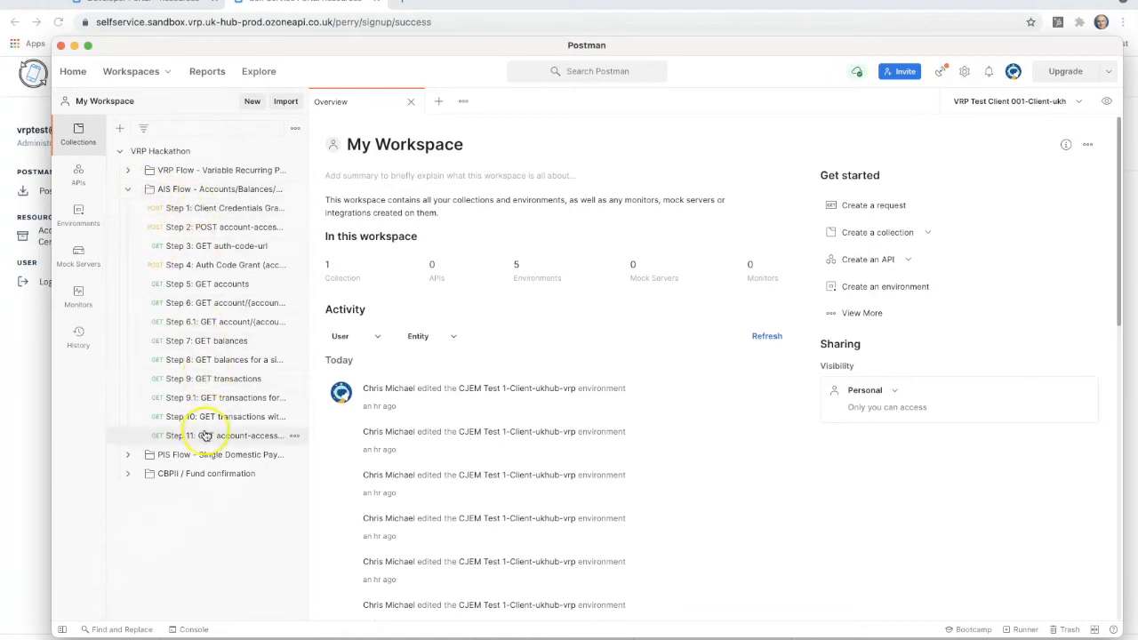
left_click(191, 214)
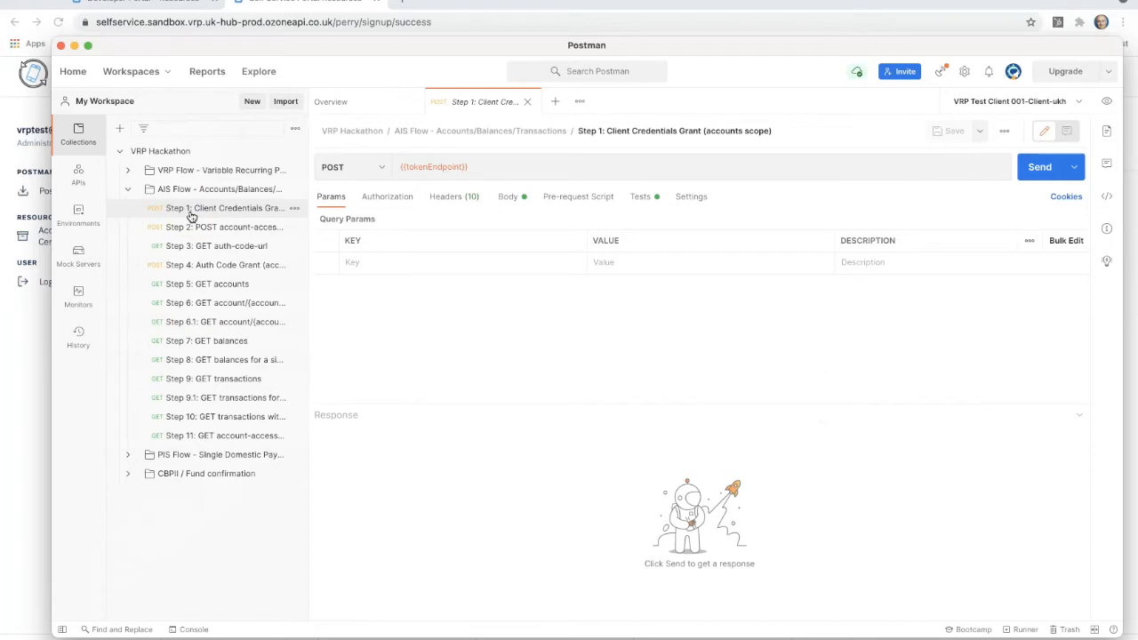
left_click(1041, 169)
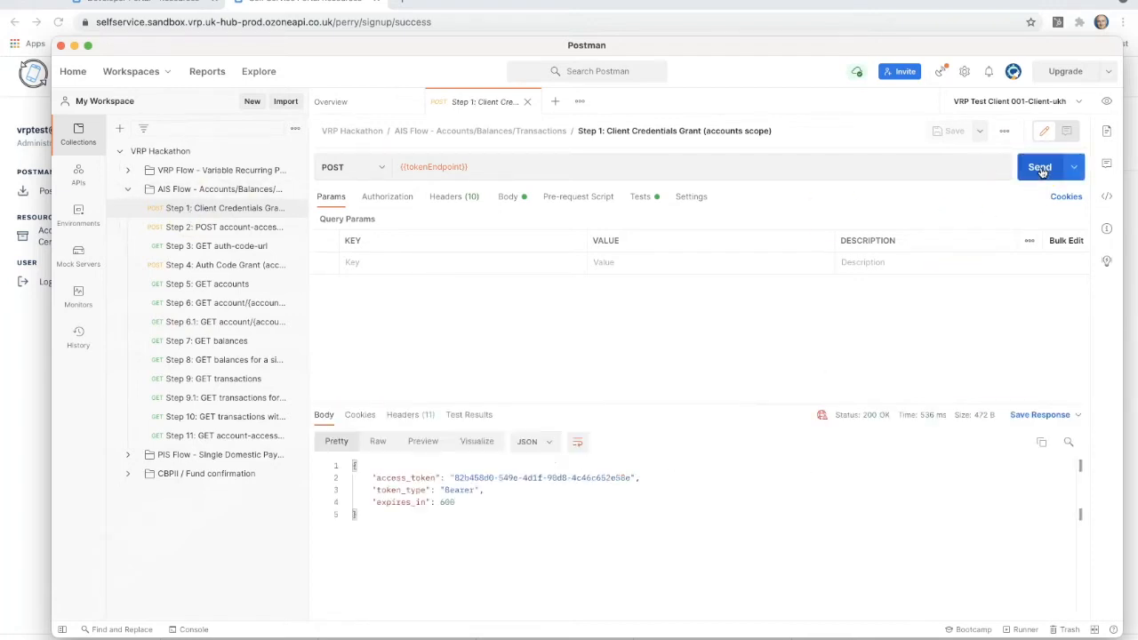
Review the permissions and transaction dates in the Step 2 POST account-access-consents body and send the request
left_click(244, 227)
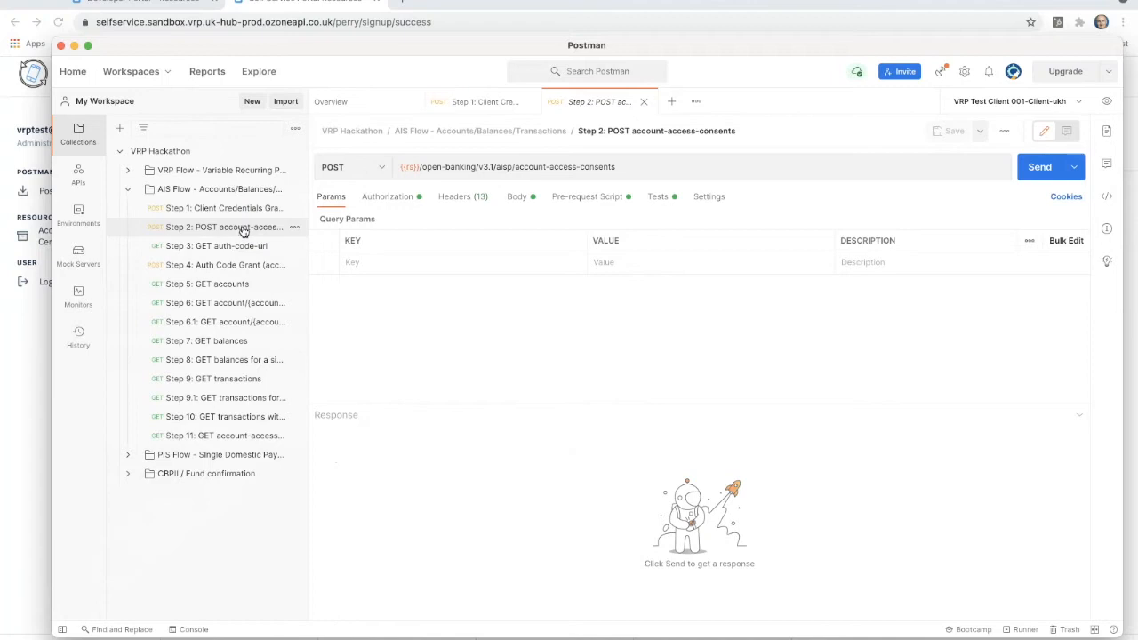
left_click(516, 197)
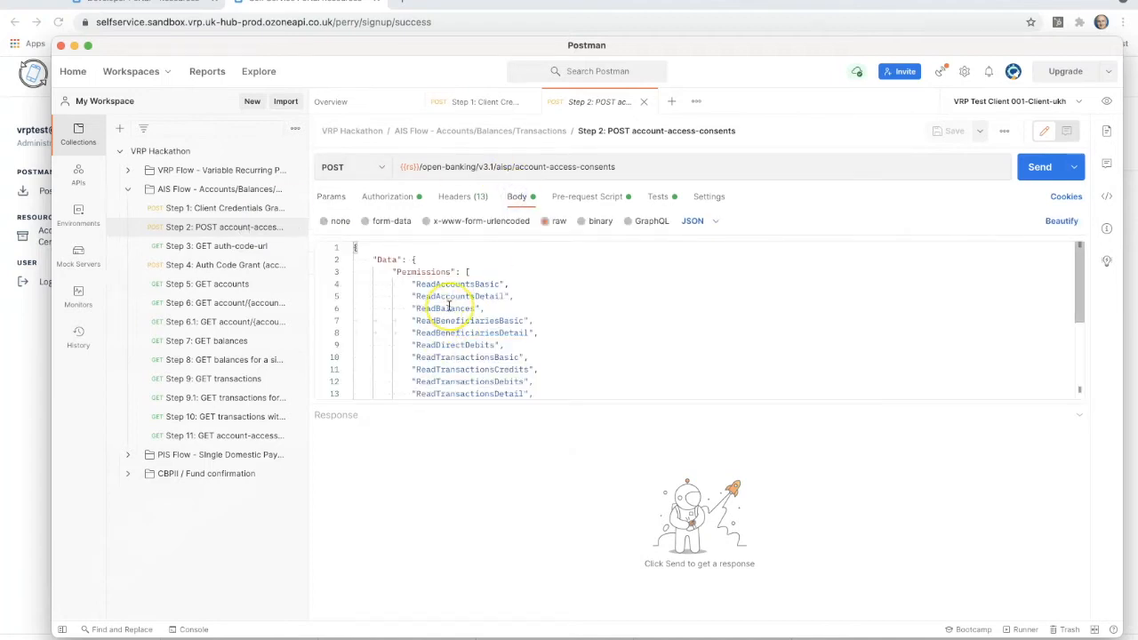
scroll(449, 307, "down", 2)
scroll(449, 307, "down", 4)
scroll(449, 307, "up", 5)
scroll(449, 307, "down", 5)
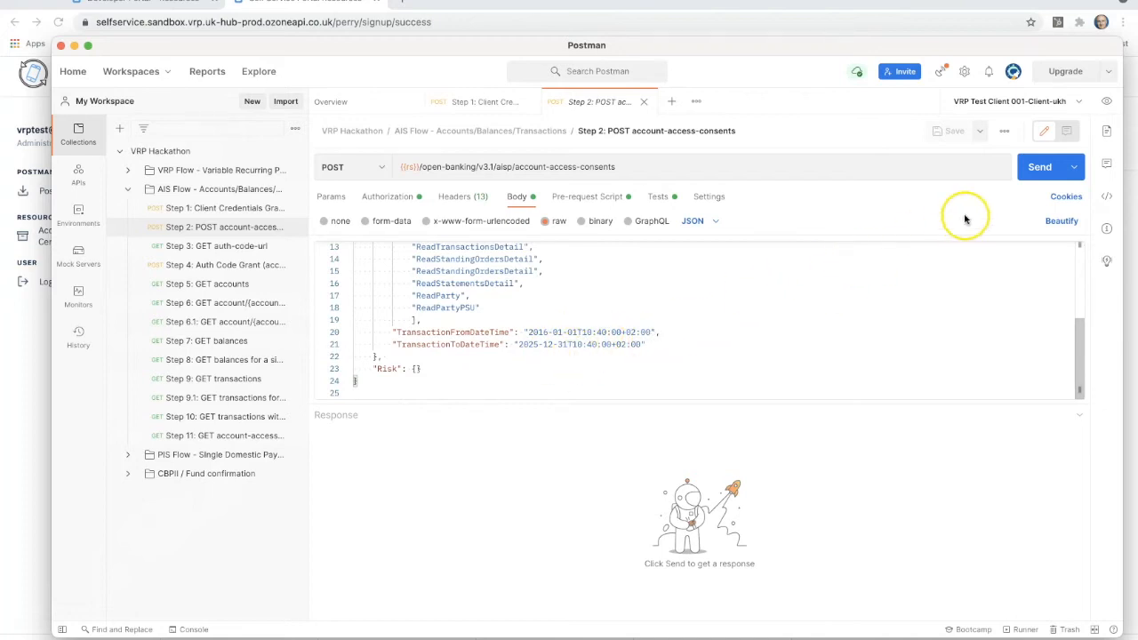
left_click(1036, 177)
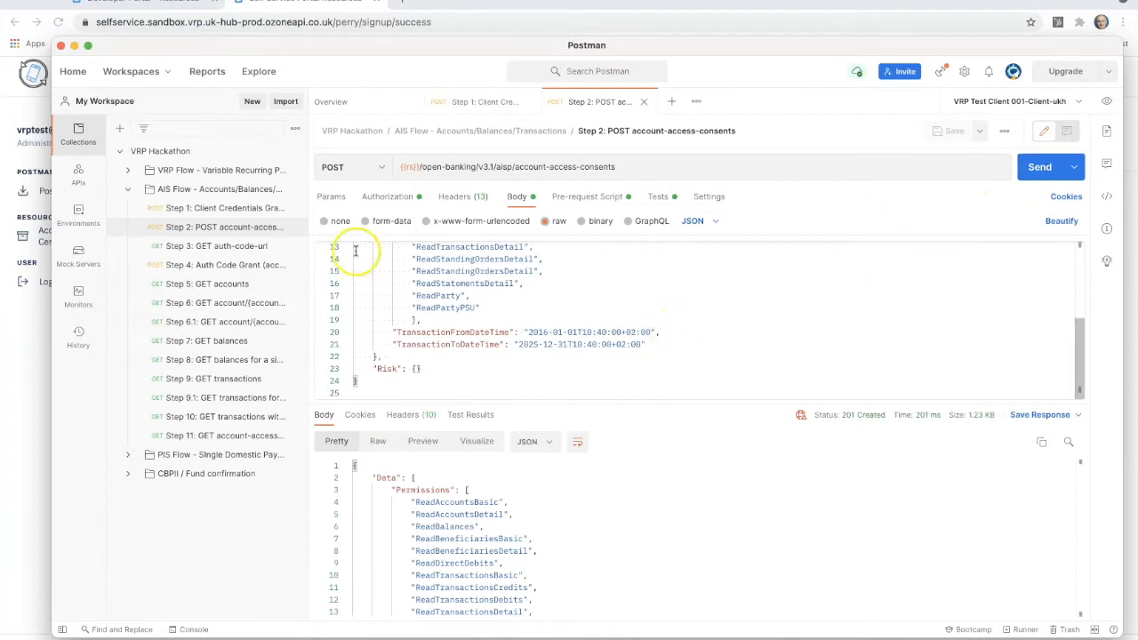
Send the Step 3 GET auth-code-url request and copy the authorization URL from its response
left_click(220, 246)
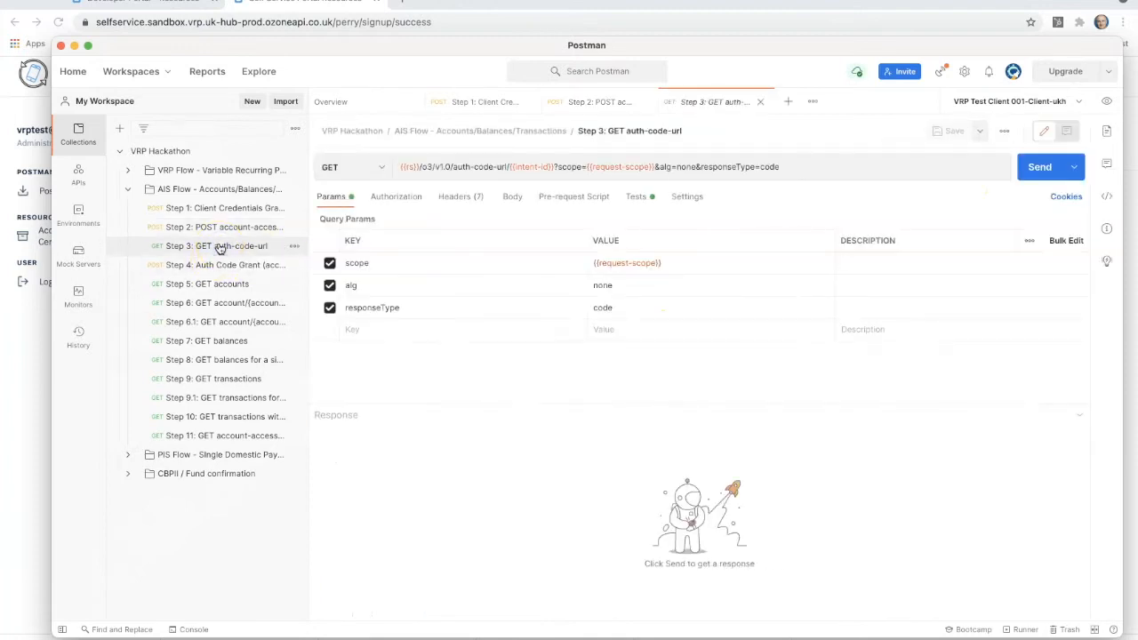
left_click(1038, 168)
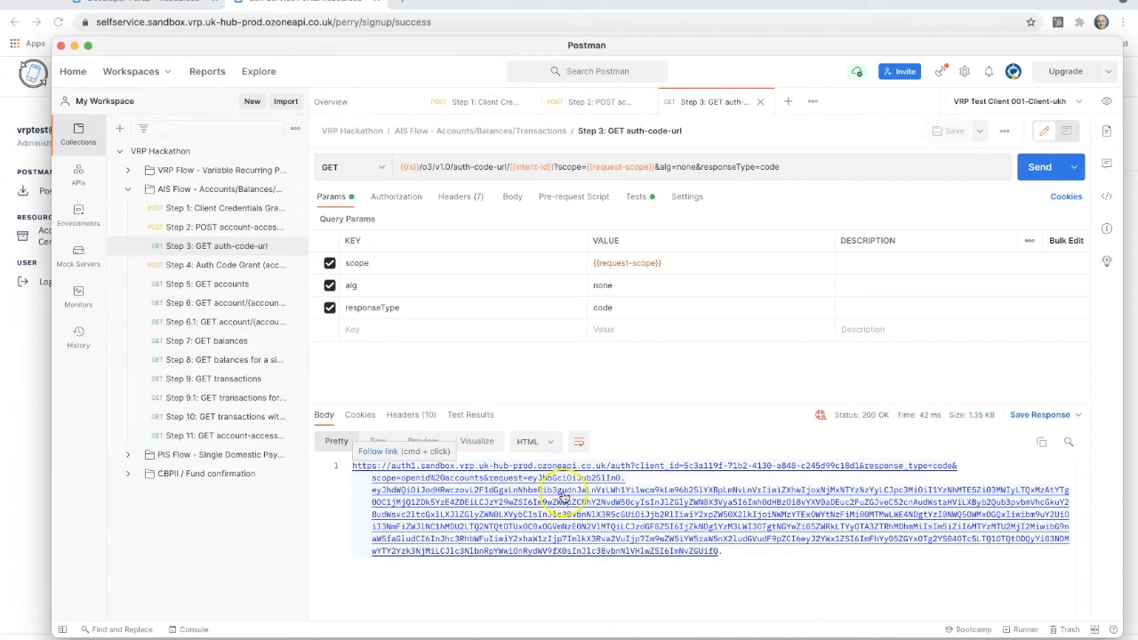
left_click(1042, 443)
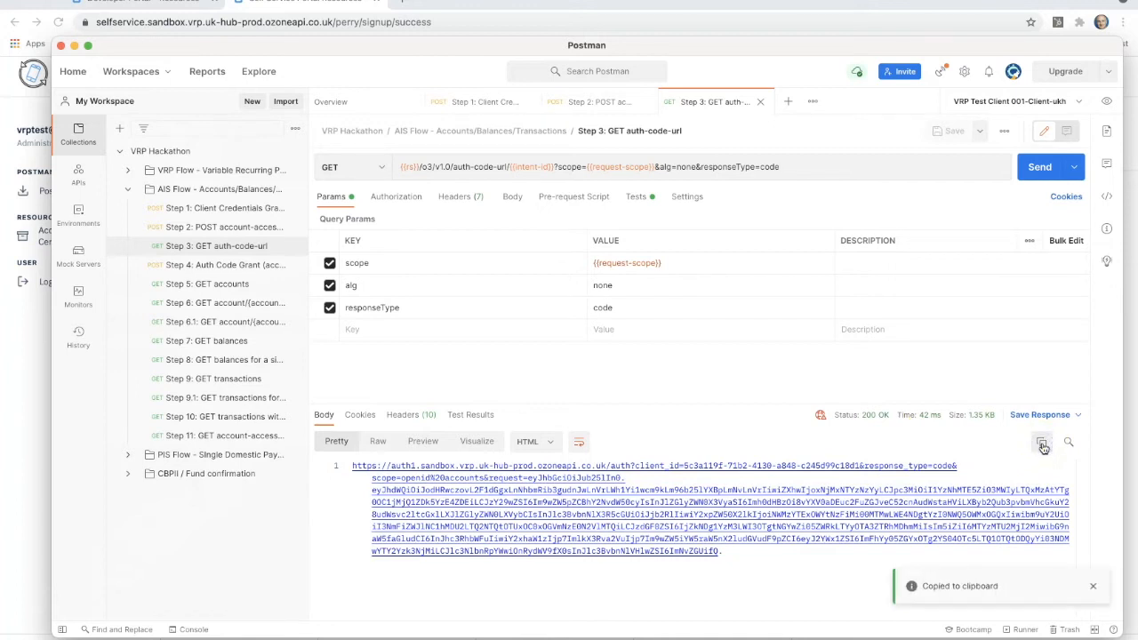
Switch to Chrome and load the copied authorization URL in a new tab
left_click(402, 3)
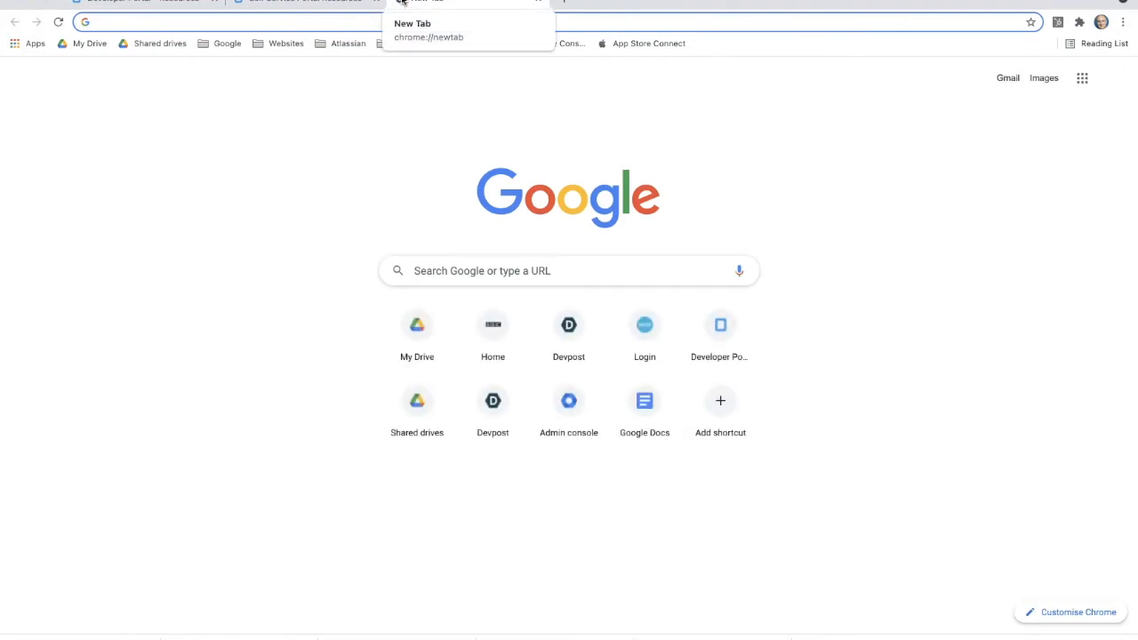
key("super+v")
key("Return")
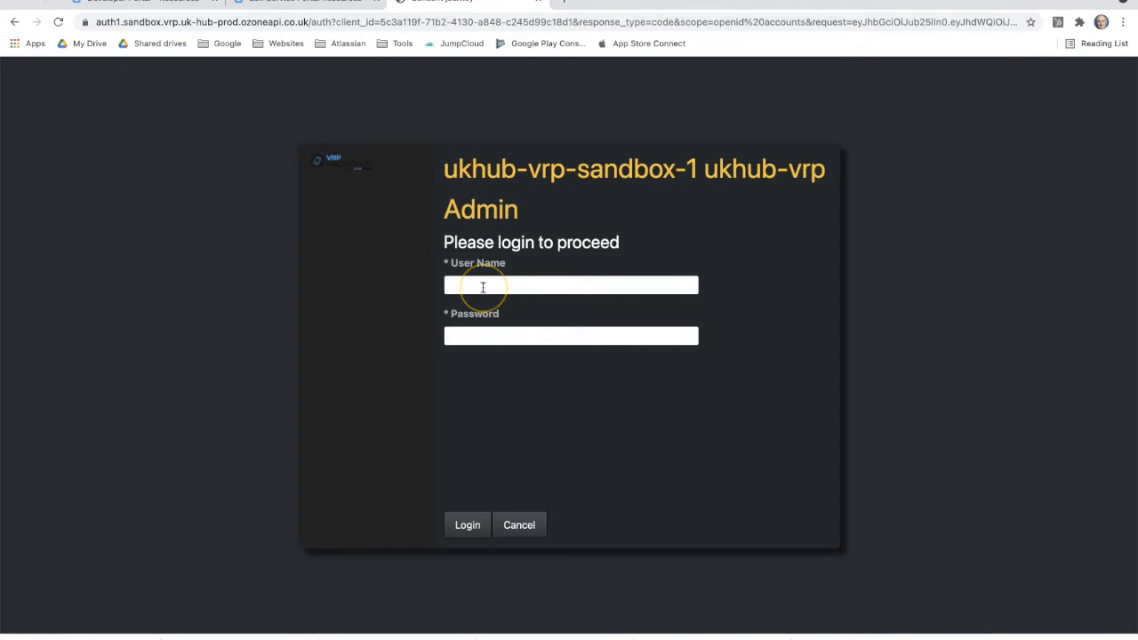
Copy the first personal test account's username from the Self Service Portal into the consent login's User Name field
left_click(323, 3)
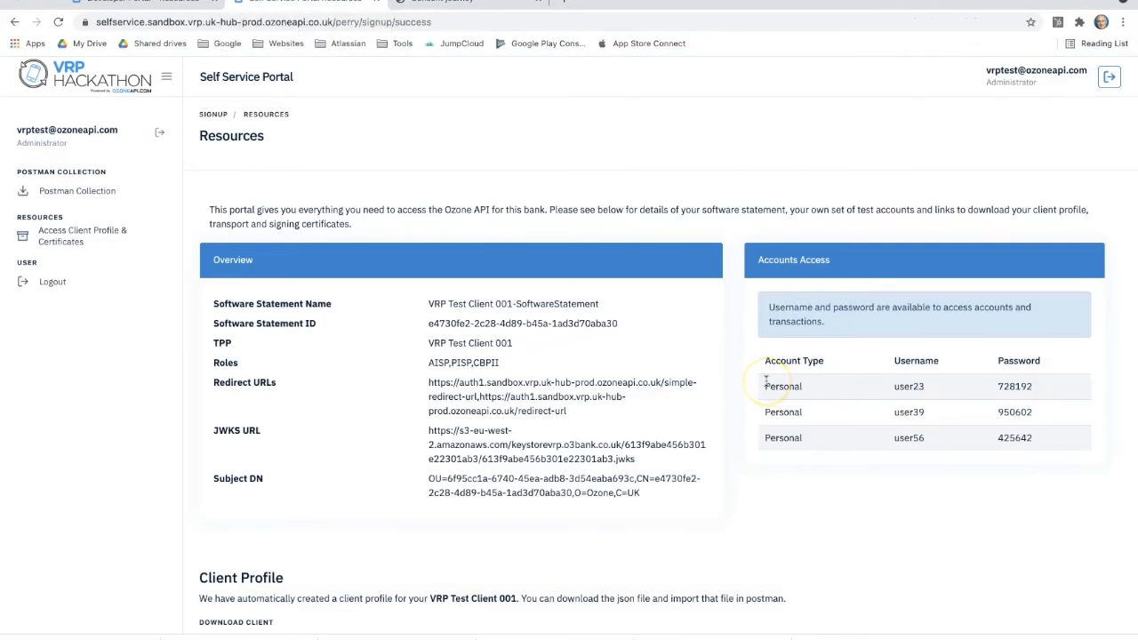
double_click(898, 389)
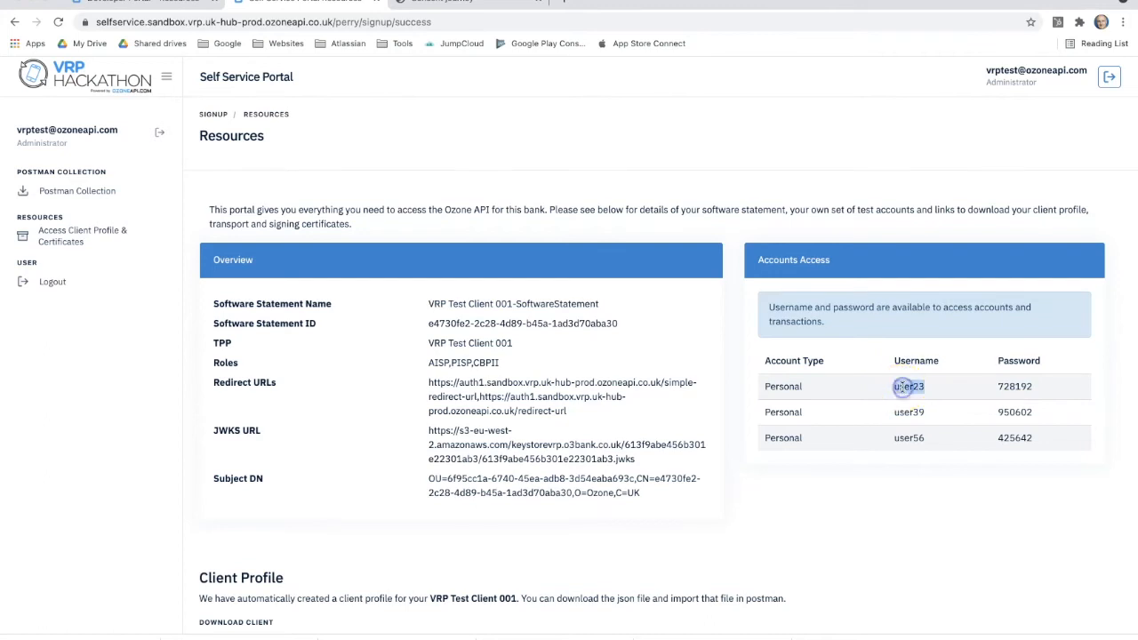
left_click(533, 5)
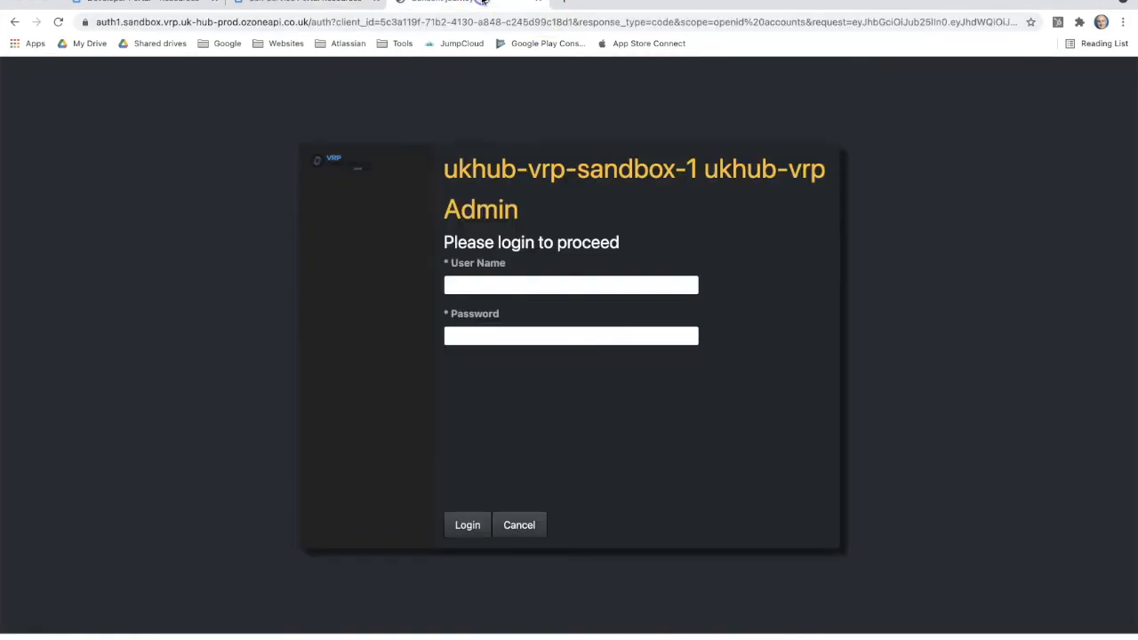
left_click(537, 289)
key("super+v")
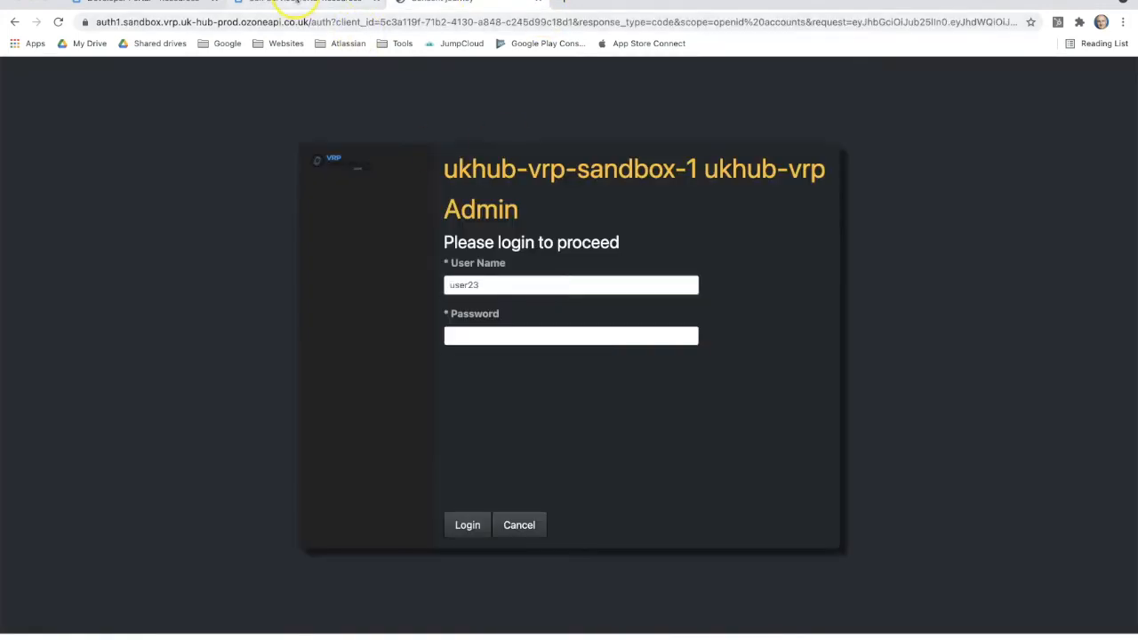
Copy the same test account's password from the portal into the Password field, log in and dismiss the save-password prompt
left_click(301, 6)
double_click(1018, 386)
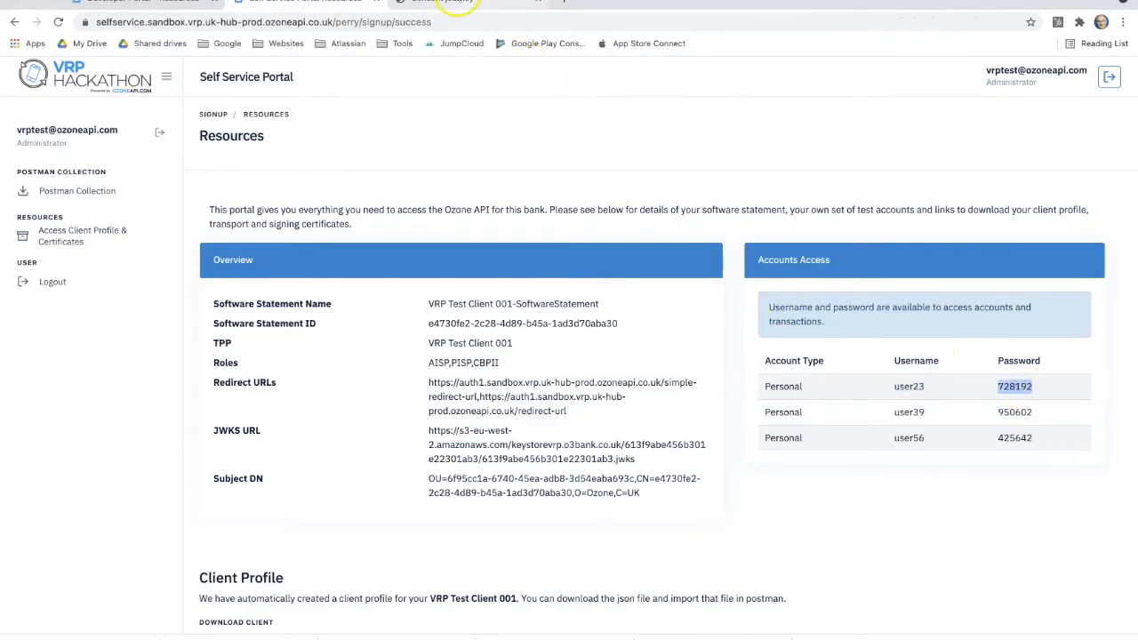
left_click(525, 4)
left_click(547, 334)
key("super+v")
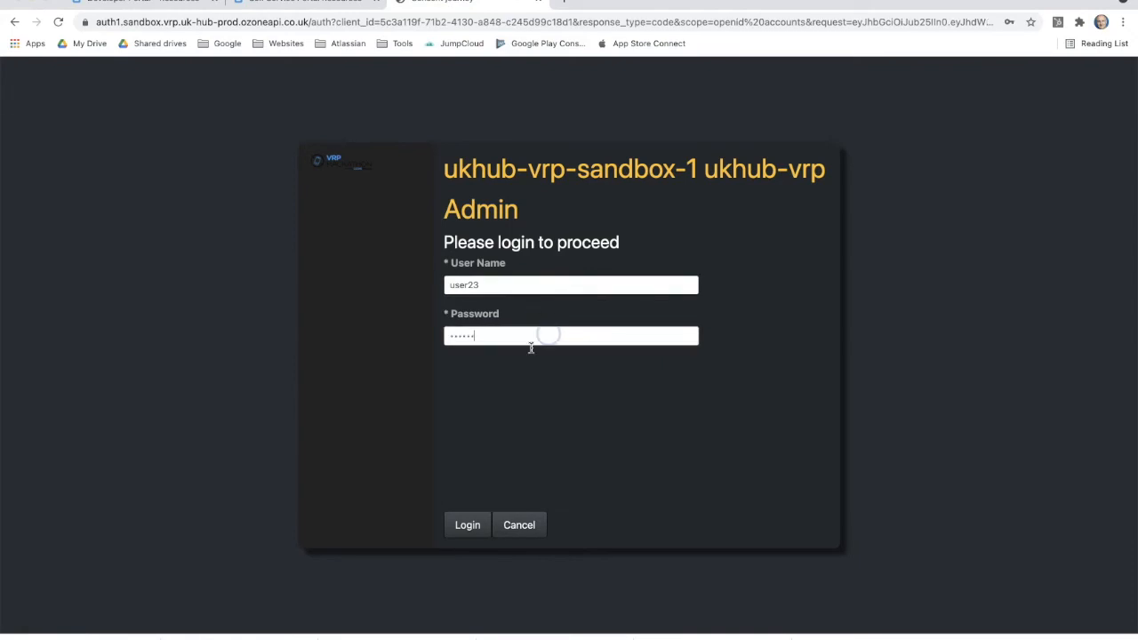
left_click(467, 525)
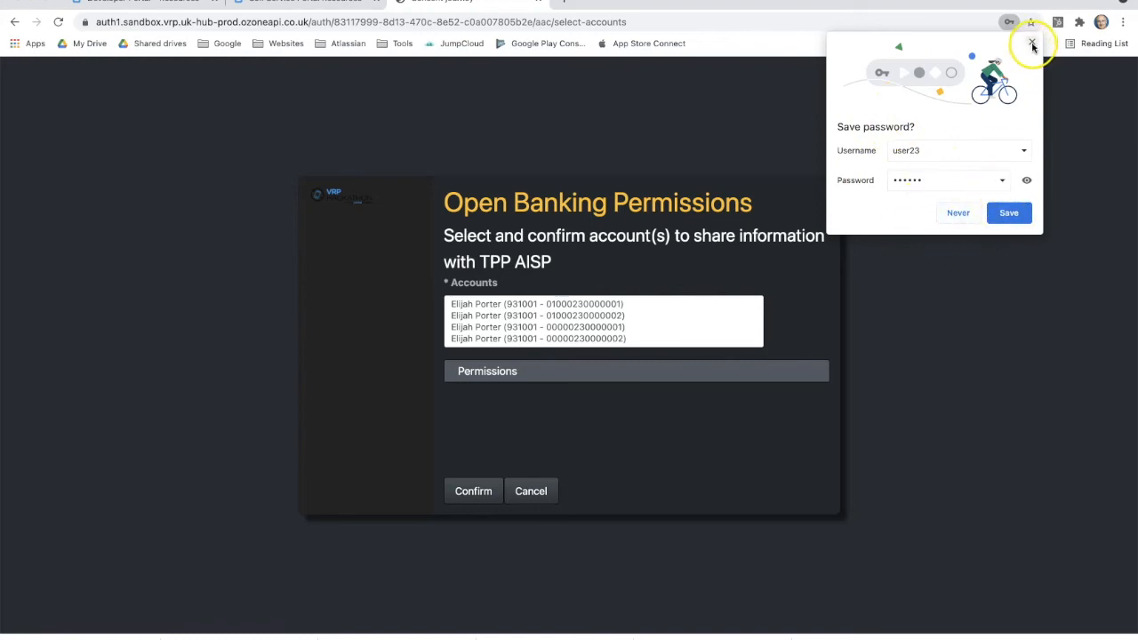
left_click(1008, 213)
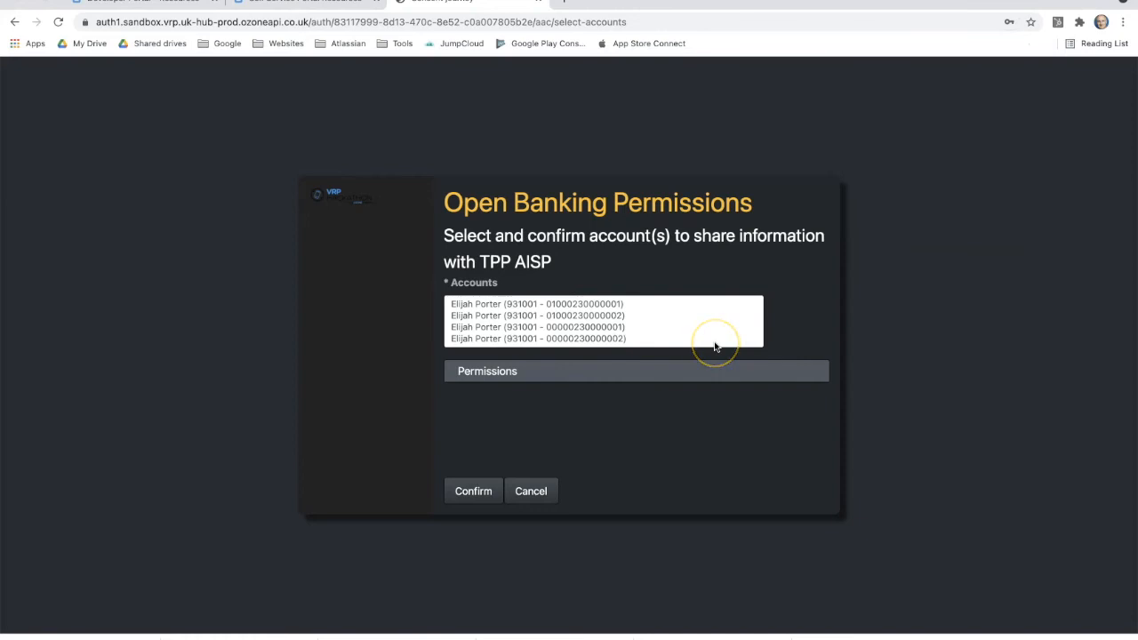
Select all four listed accounts on the Open Banking Permissions page and confirm sharing them with the TPP
left_click(492, 304)
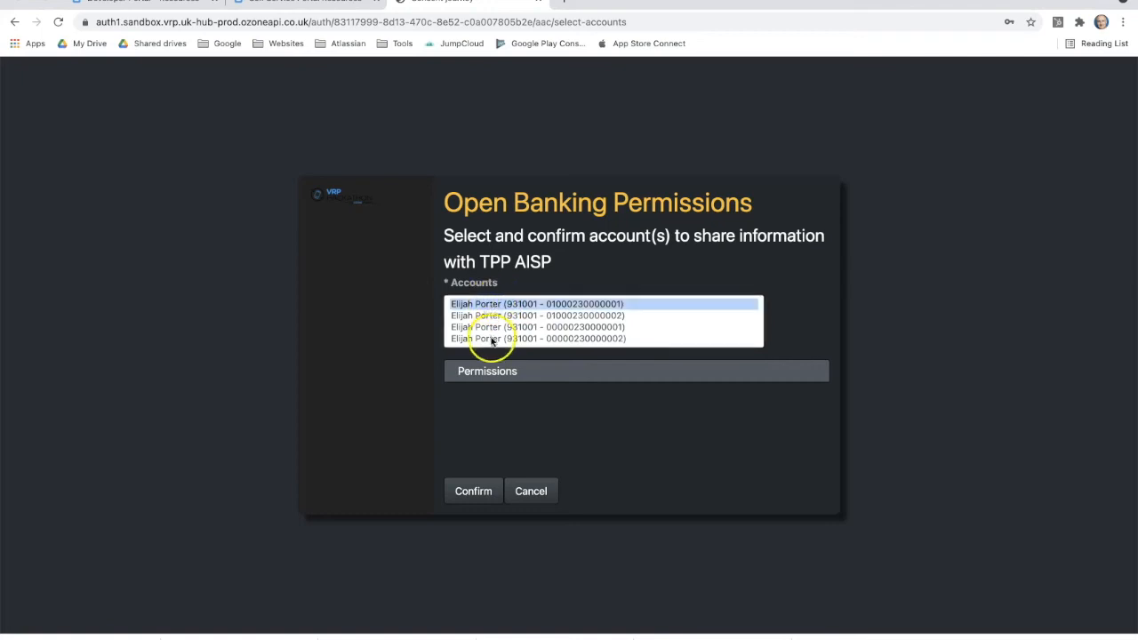
left_click(491, 339, "shift")
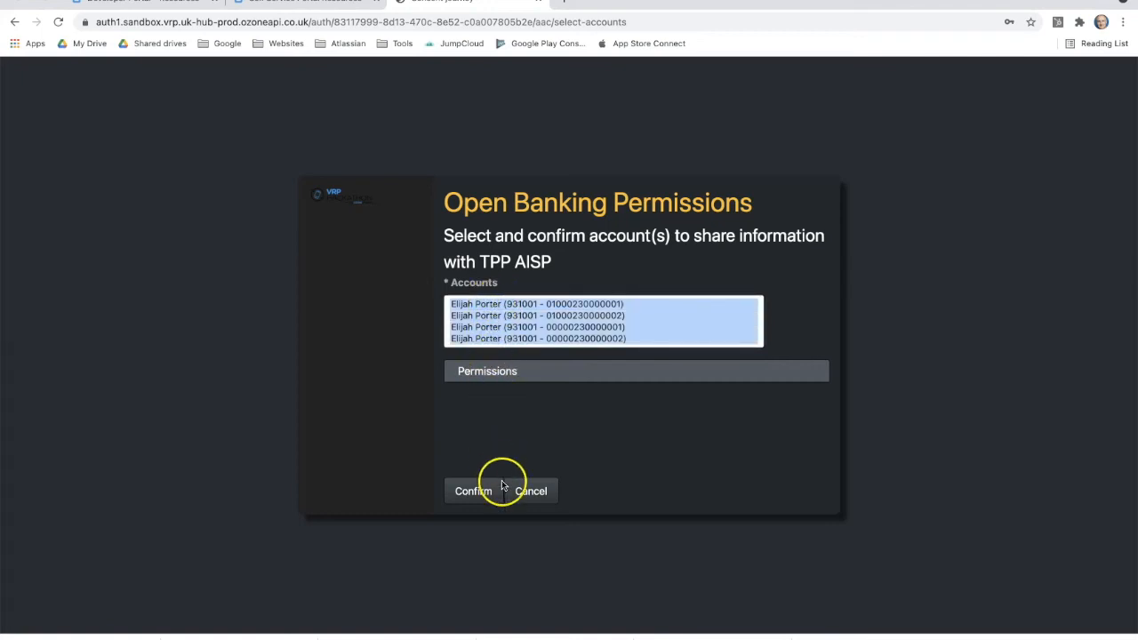
left_click(473, 490)
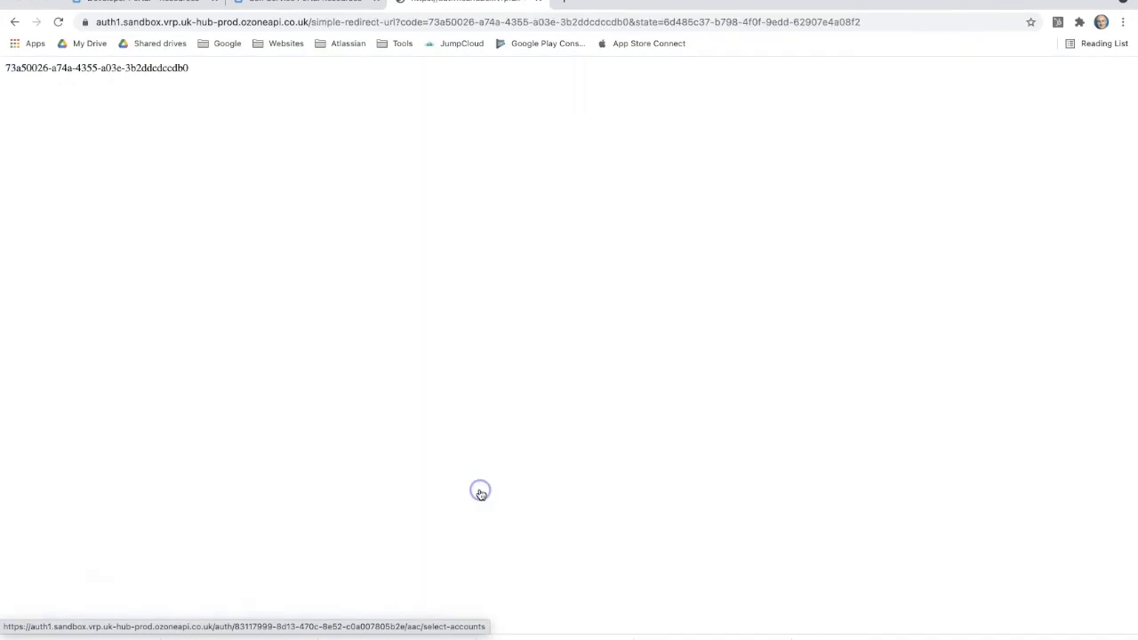
Copy the full authorization code shown on the redirect page and switch back to Postman
double_click(163, 70)
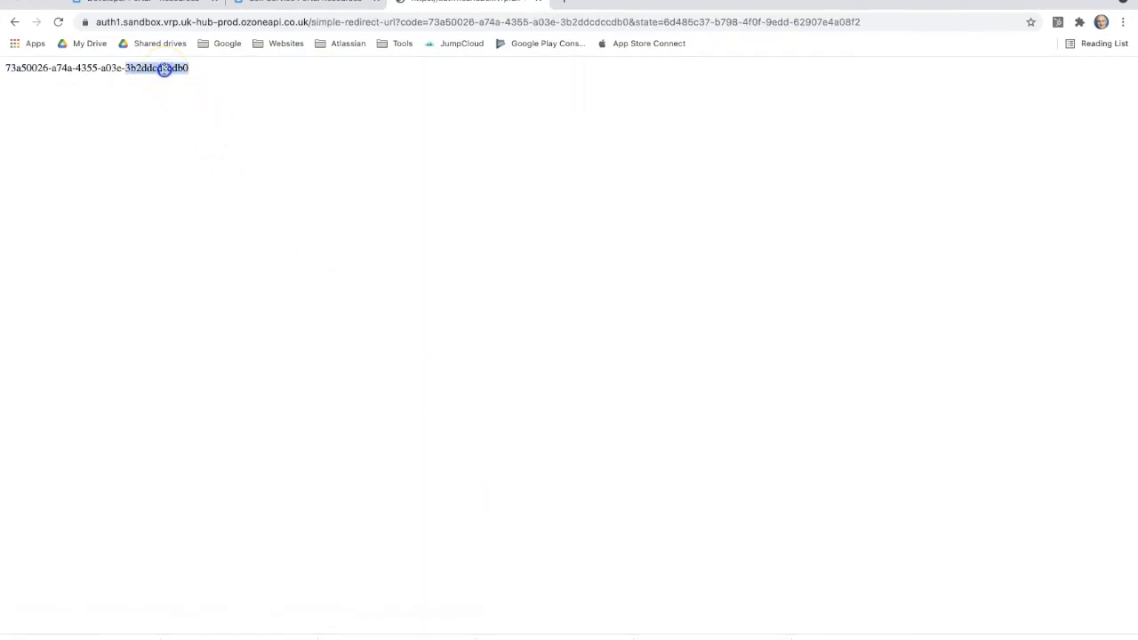
left_click(164, 69)
key("super+c")
key("super+Tab")
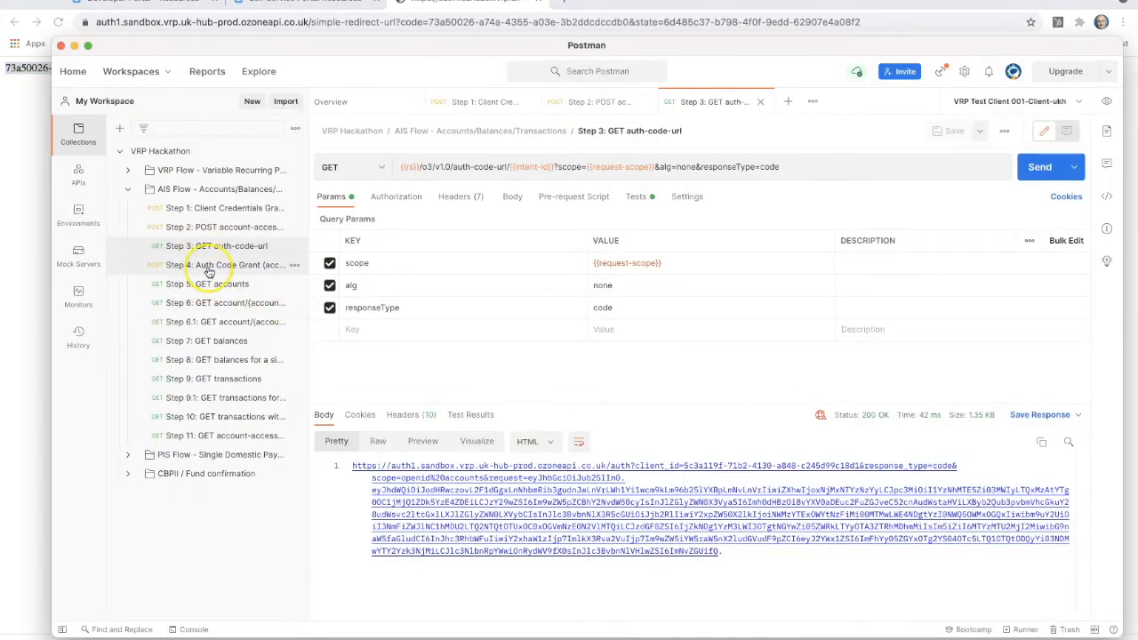
Replace the code value in the Step 4 Auth Code Grant body with the copied authorization code and send the request
left_click(209, 271)
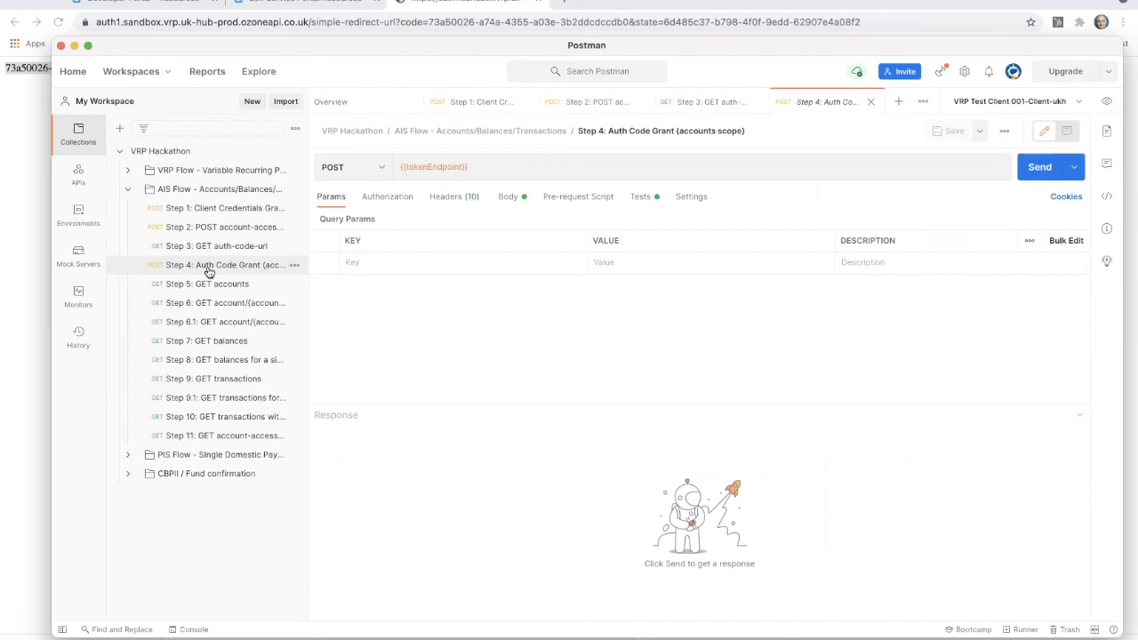
left_click(508, 198)
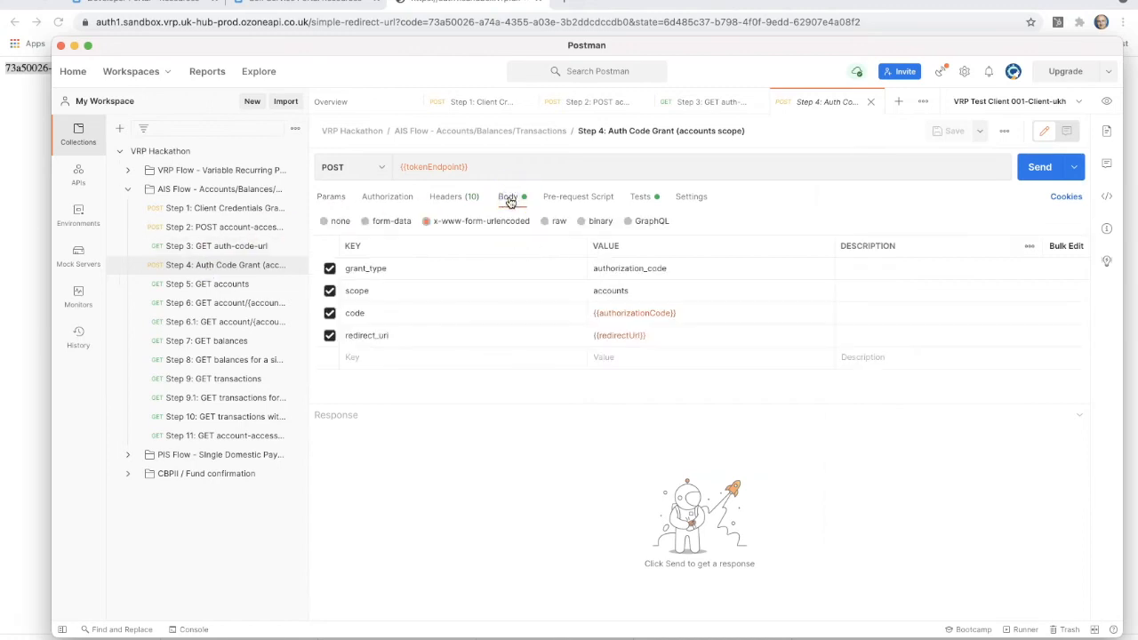
left_click(602, 312)
triple_click(602, 312)
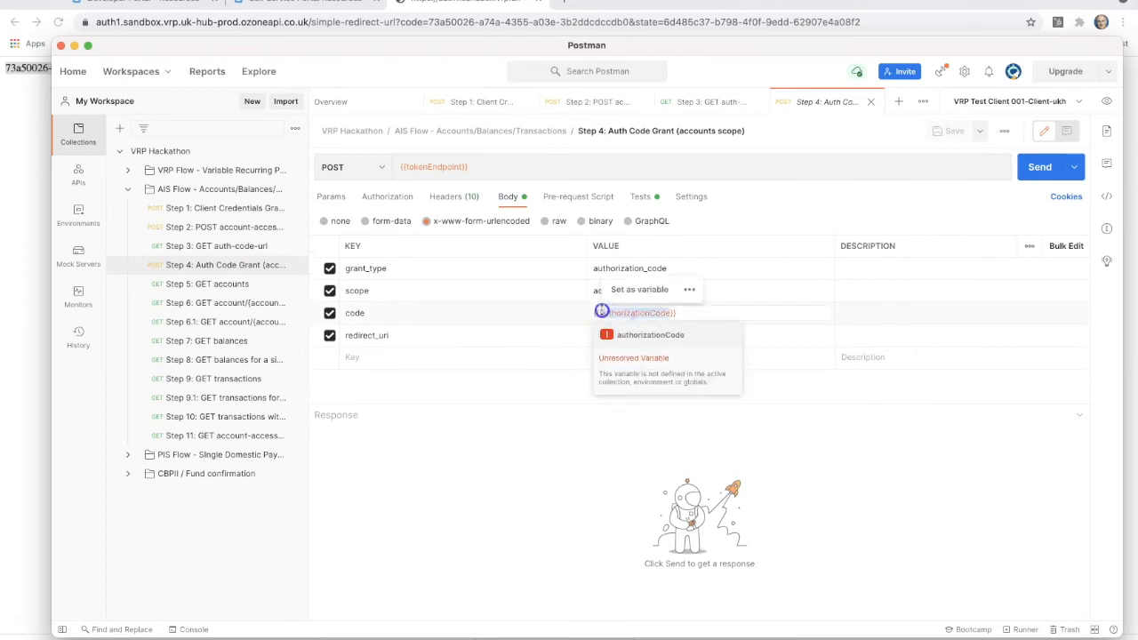
key("super+v")
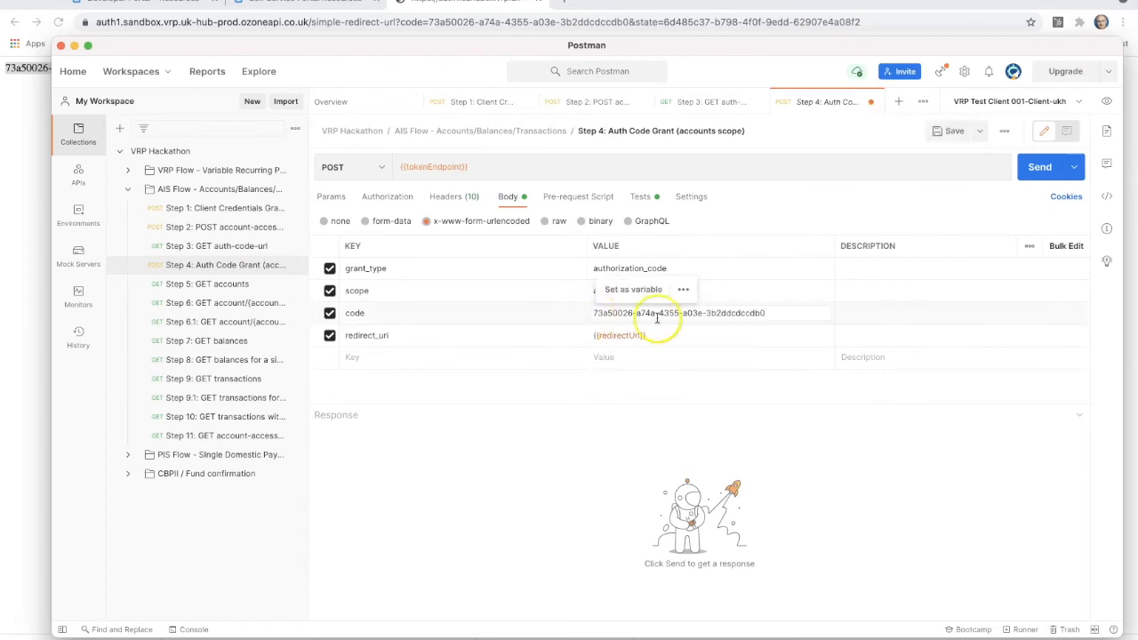
left_click(1040, 167)
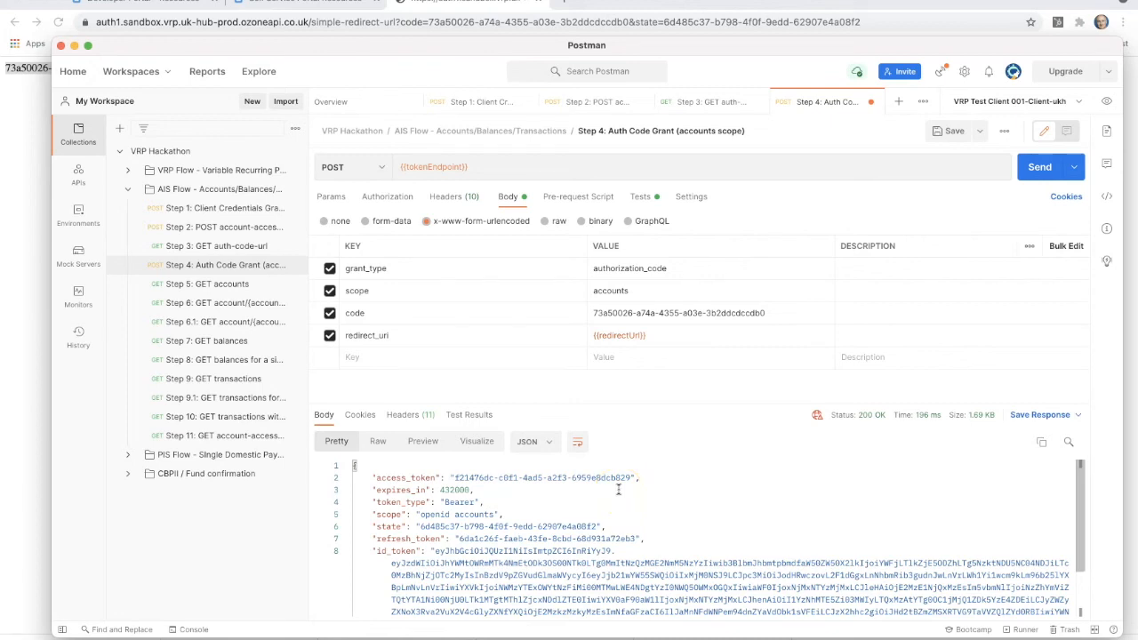
Send the Step 5 GET accounts request and look through the accounts in the response
left_click(221, 284)
left_click(1047, 168)
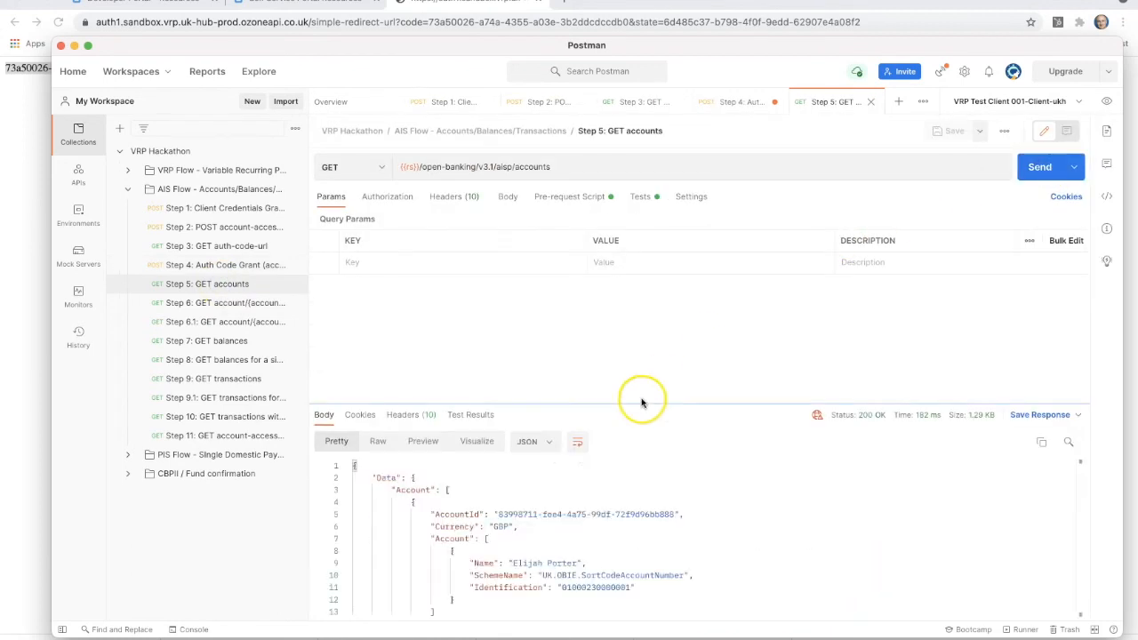
scroll(638, 491, "down", 3)
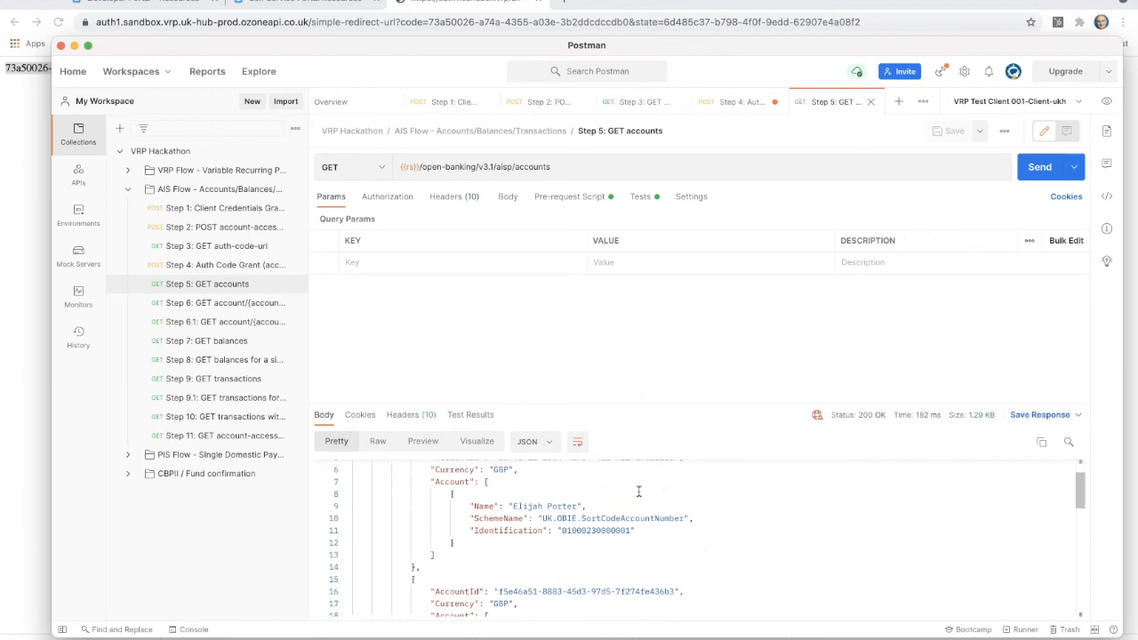
scroll(638, 492, "down", 5)
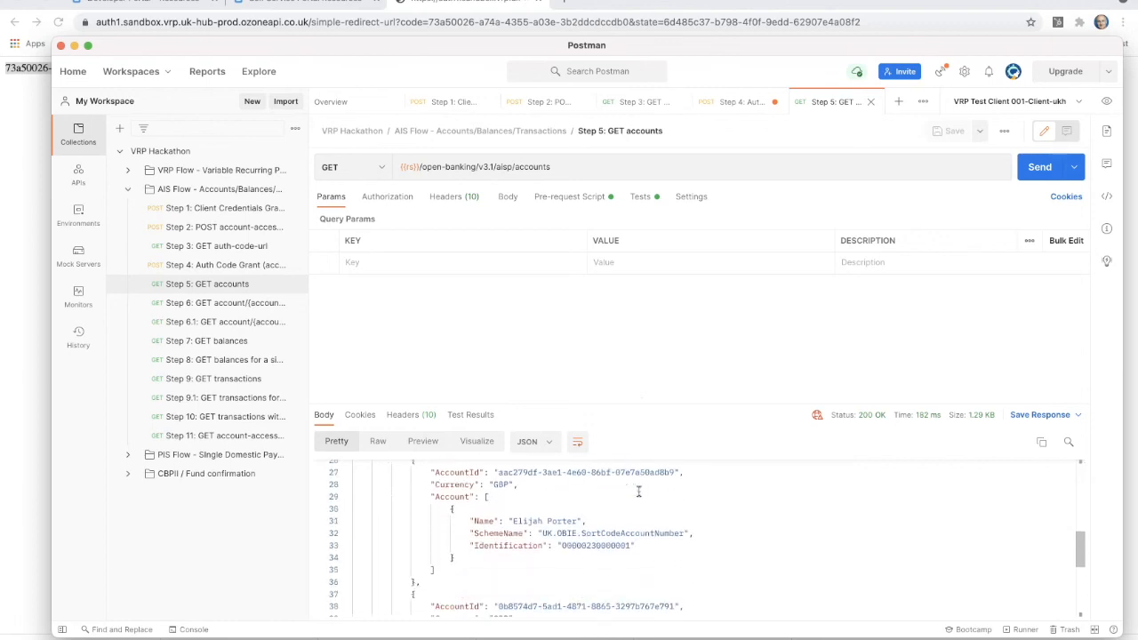
Send the Step 7 GET balances request to retrieve the balances of the consented accounts
left_click(235, 341)
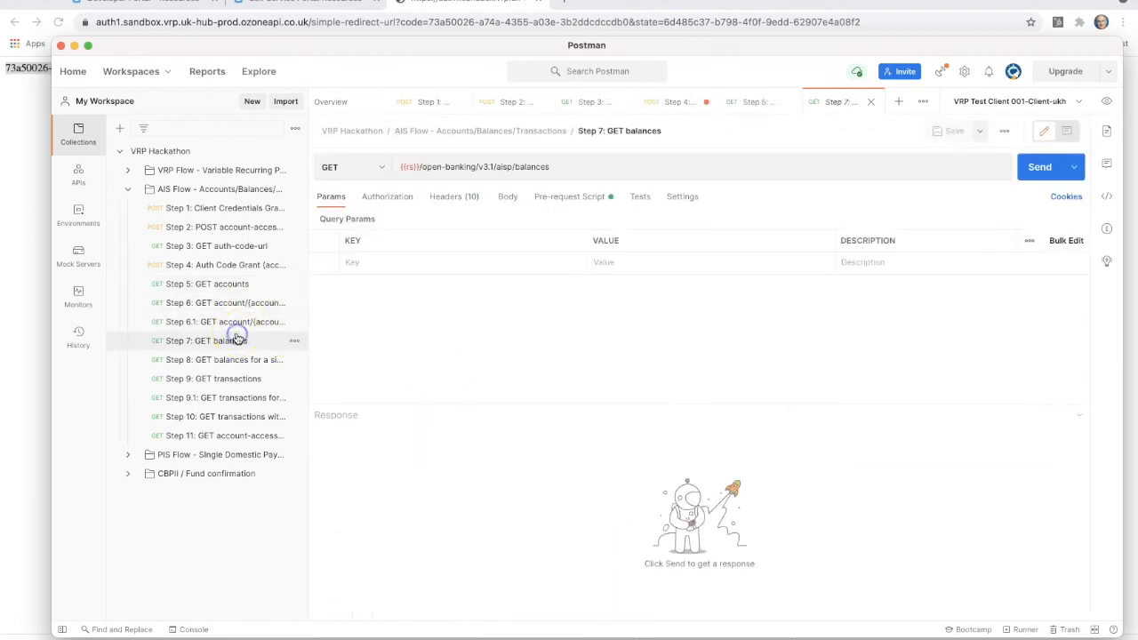
left_click(1039, 167)
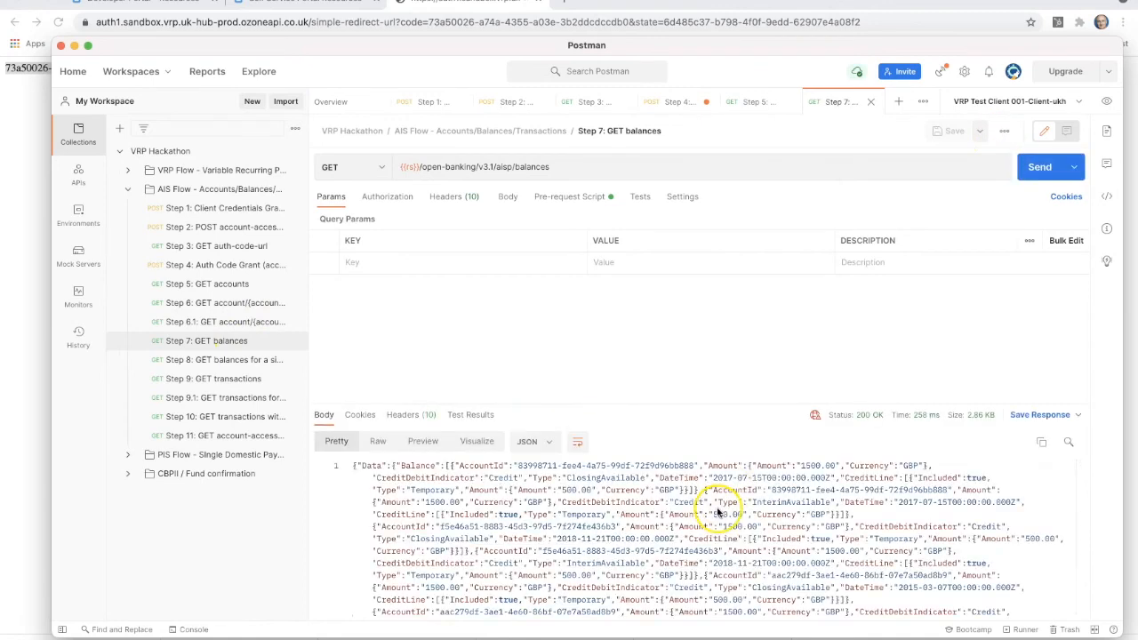
Look through the account balances returned in the response of the Step 7 GET balances request
scroll(667, 492, "down", 7)
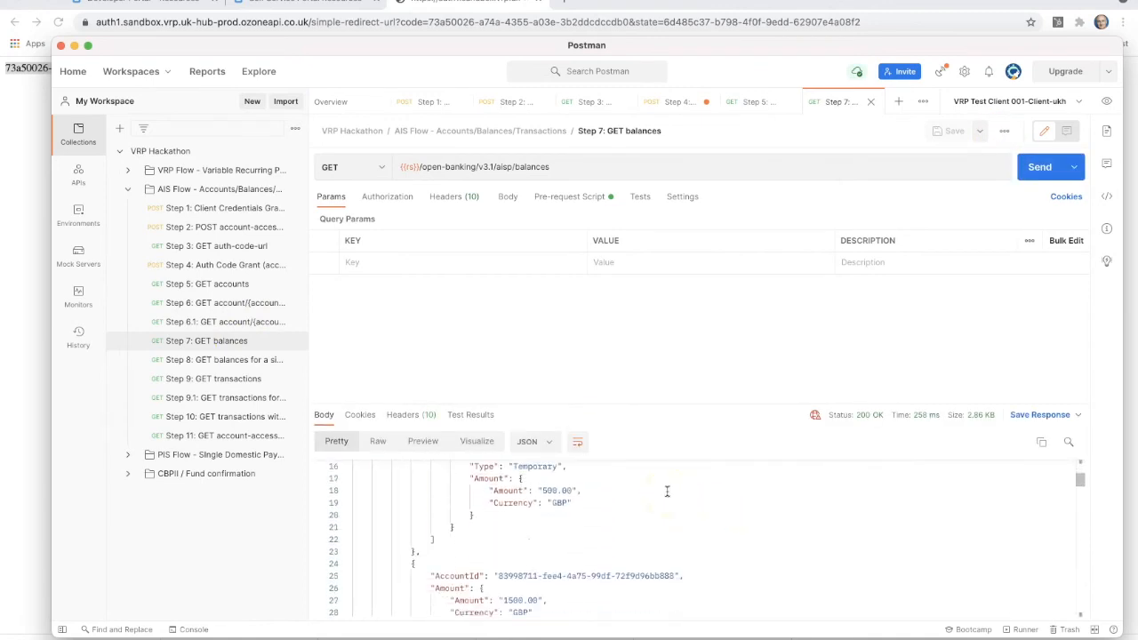
scroll(667, 492, "down", 5)
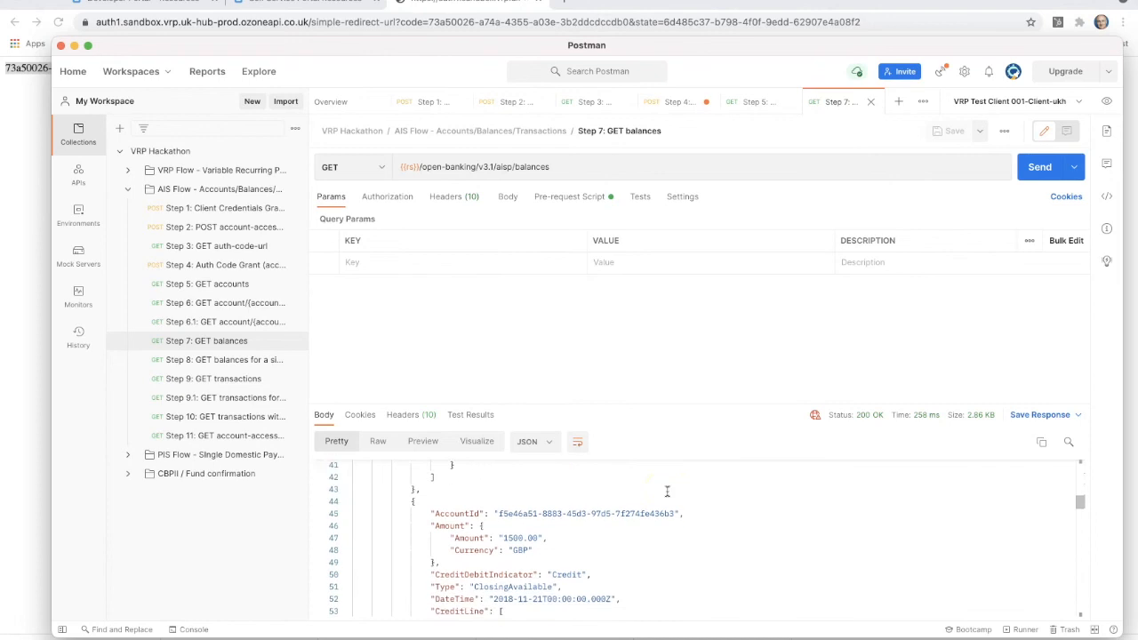
Send the Step 9 GET transactions request without date filters and look through the transactions in the response
left_click(228, 379)
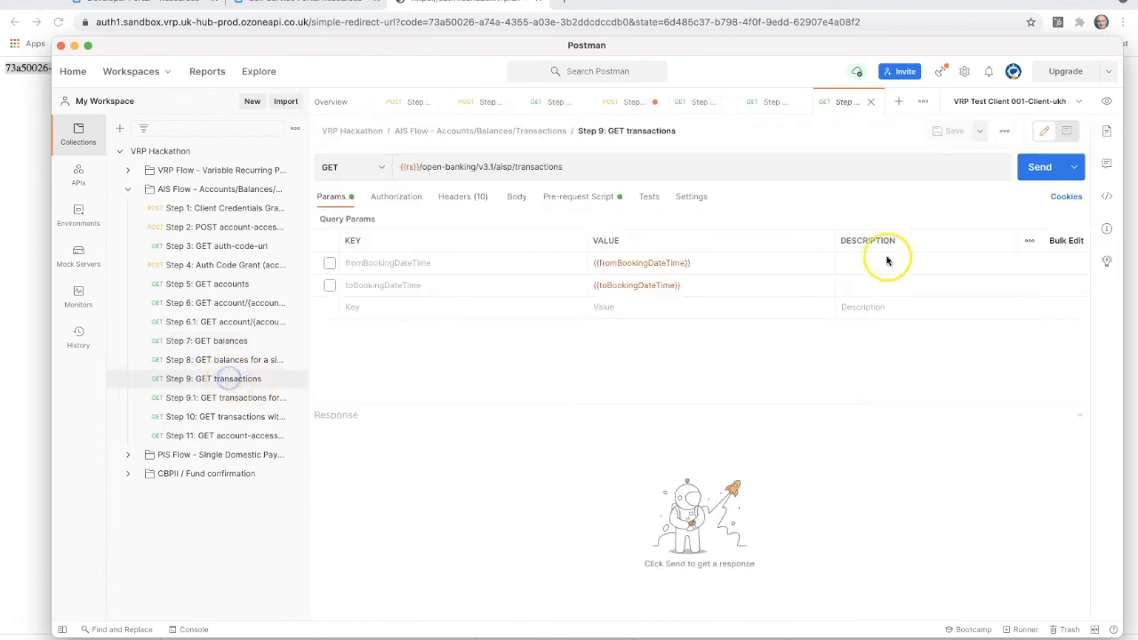
left_click(1036, 168)
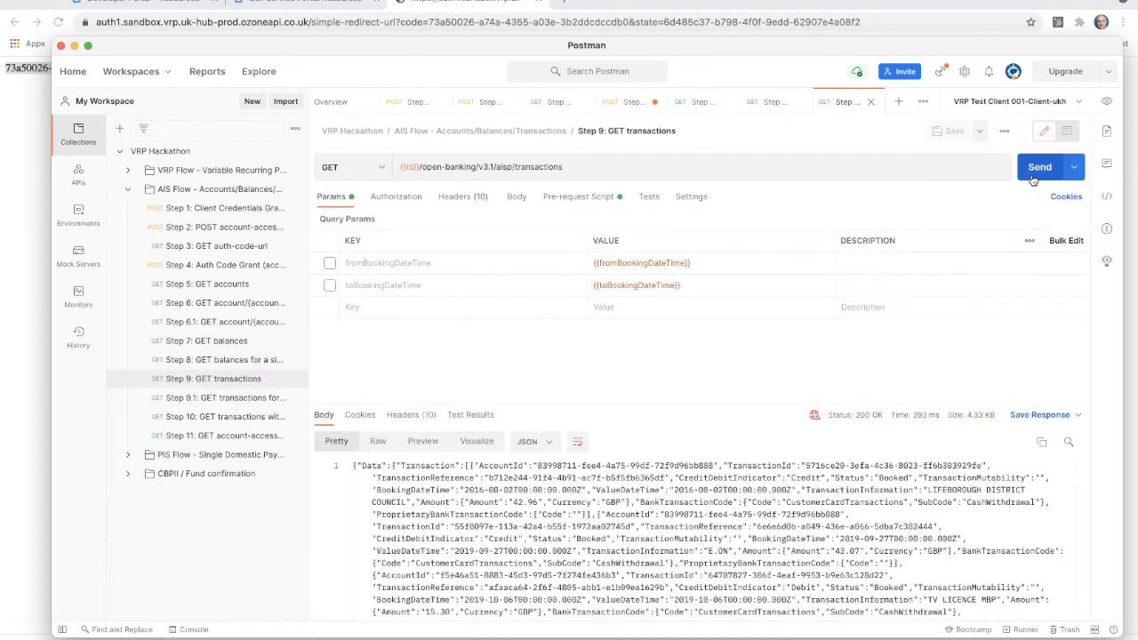
scroll(568, 522, "down", 12)
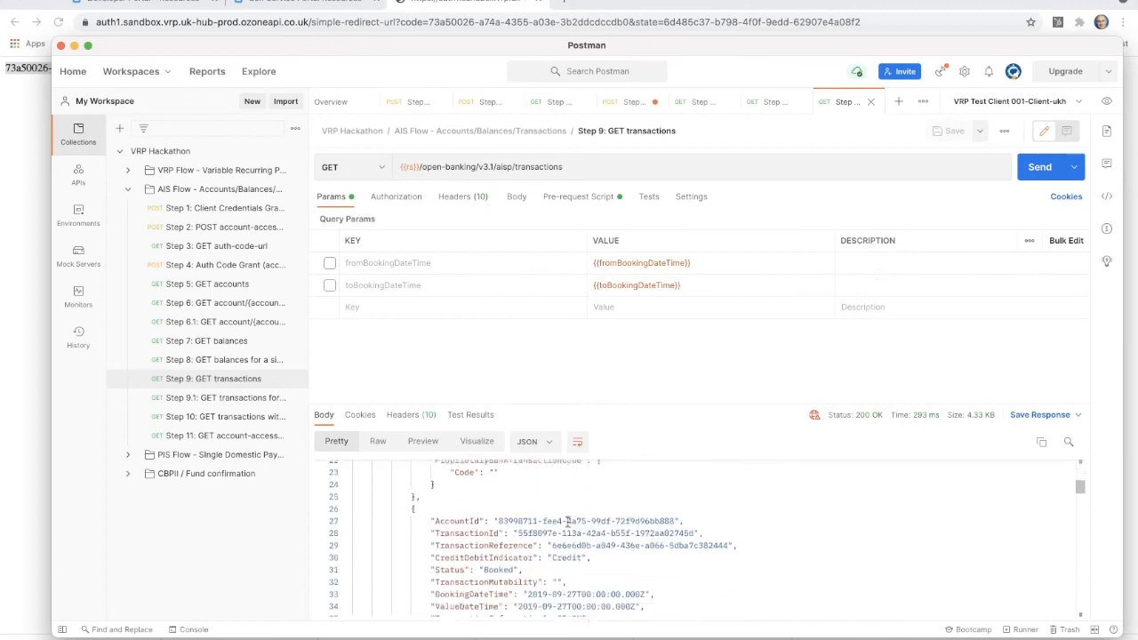
scroll(567, 522, "down", 9)
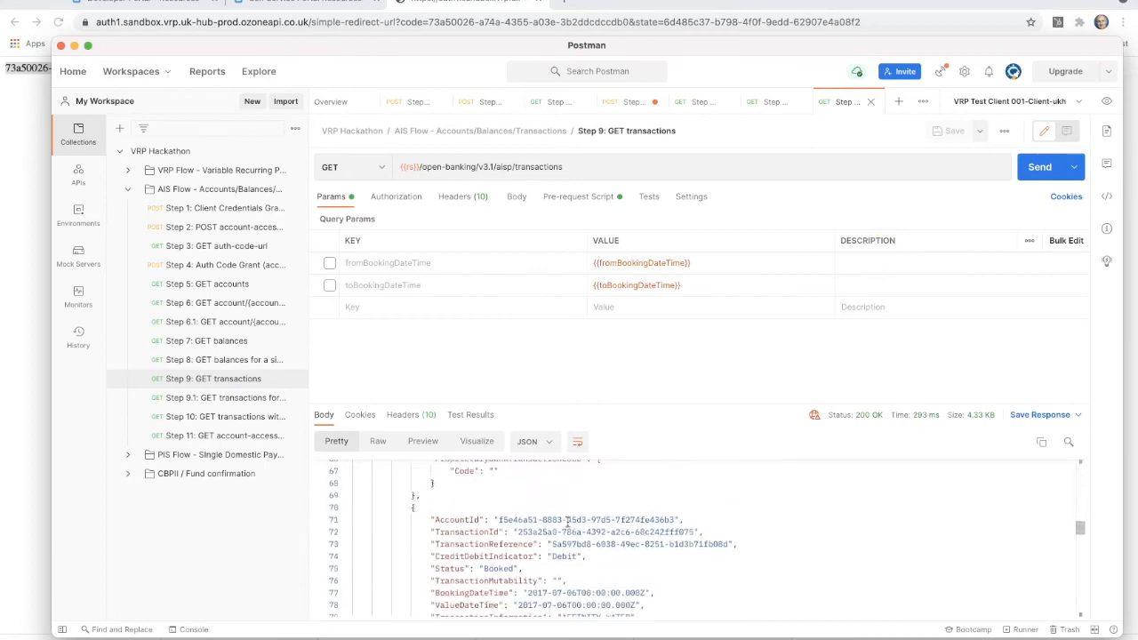